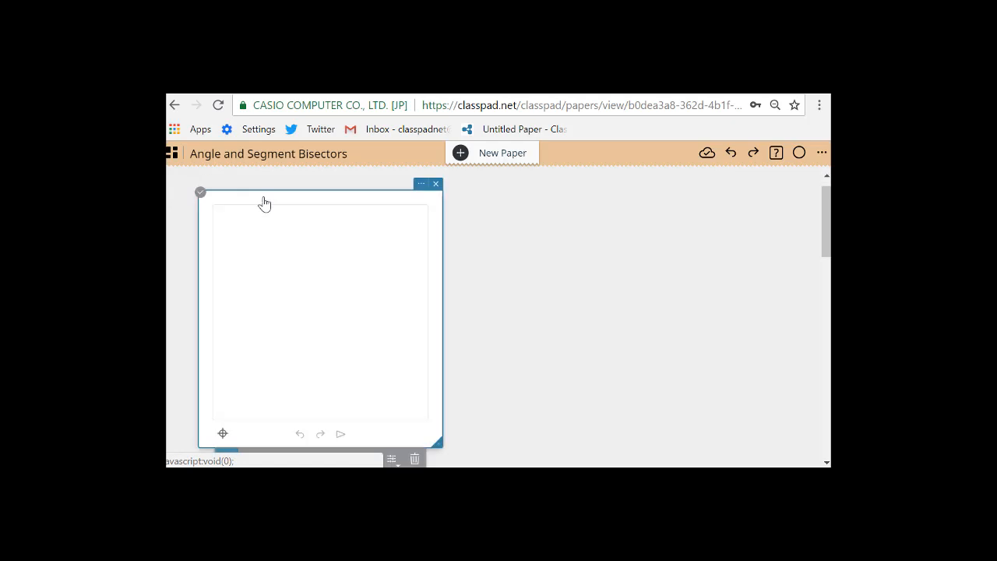
Step: Turn off automatic labeling for the geometry window and sketch a horizontal line segment in its upper part
left_click(421, 184)
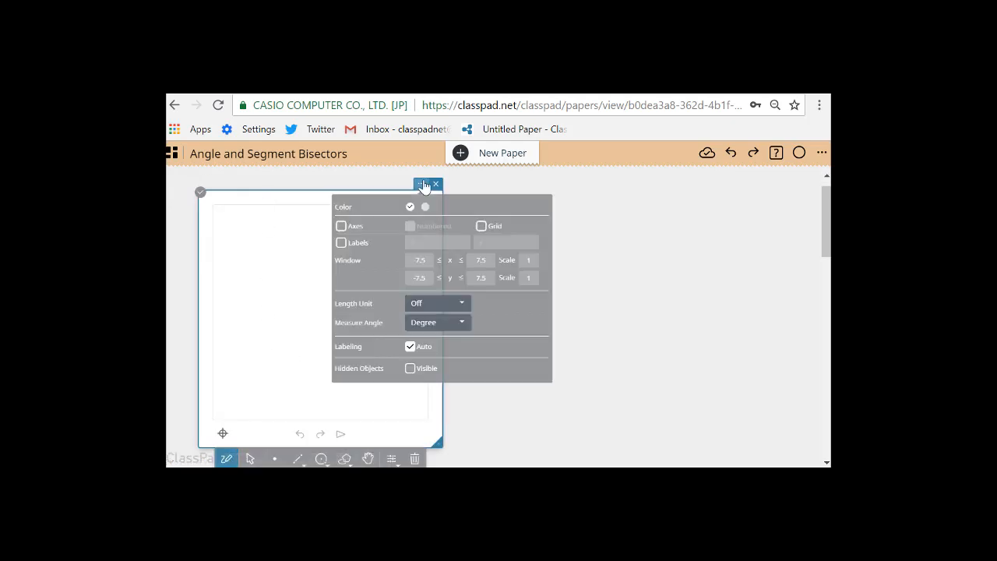
left_click(410, 348)
left_click(227, 261)
left_click_drag(227, 263, 327, 262)
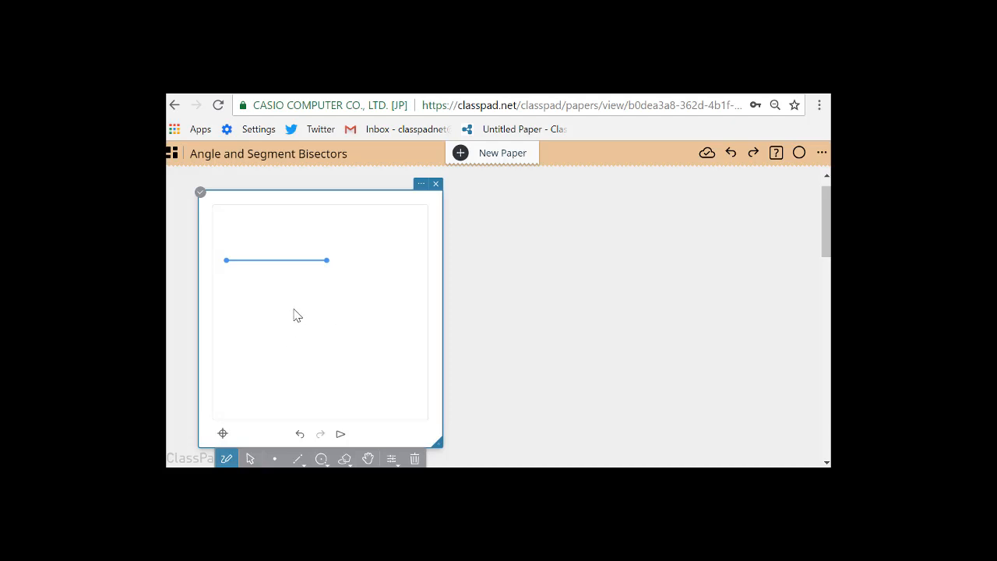
Step: Sketch an open two-segment angle below the segment, and widen the geometry window to sketch a triangle to the right of both
mouse_move(294, 310)
left_mouse_down()
mouse_move(330, 380)
mouse_move(345, 377)
left_mouse_up()
mouse_move(445, 396)
left_mouse_down()
mouse_move(550, 397)
mouse_move(699, 371)
left_mouse_up()
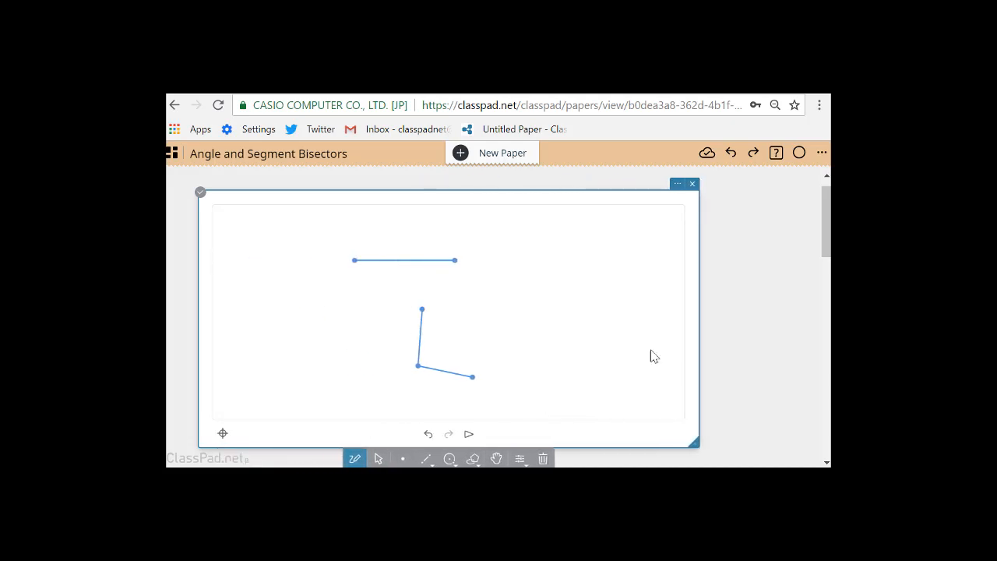
mouse_move(585, 236)
left_mouse_down()
mouse_move(532, 306)
mouse_move(620, 291)
mouse_move(585, 241)
left_mouse_up()
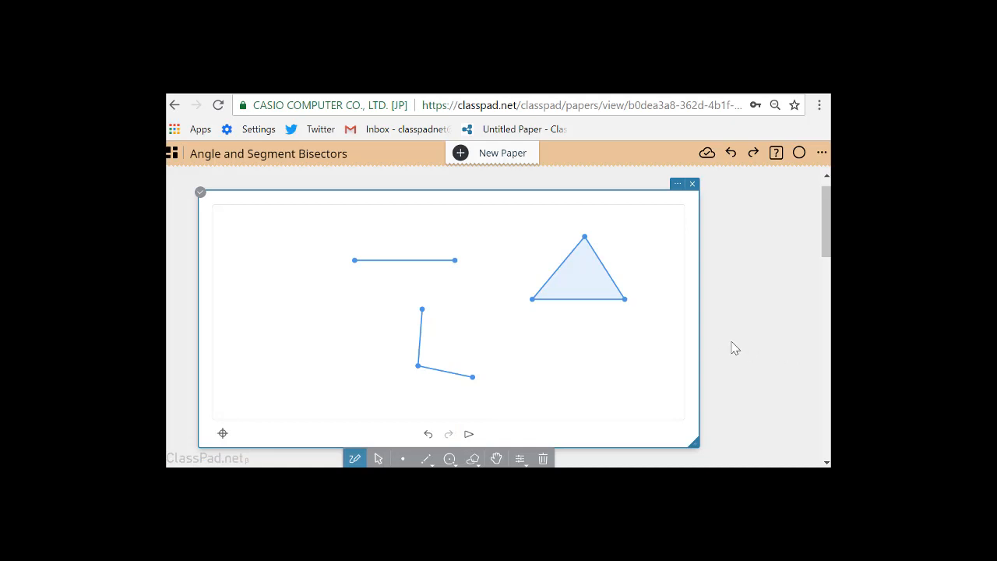
Step: Construct the perpendicular bisector of the horizontal line segment
left_click(379, 460)
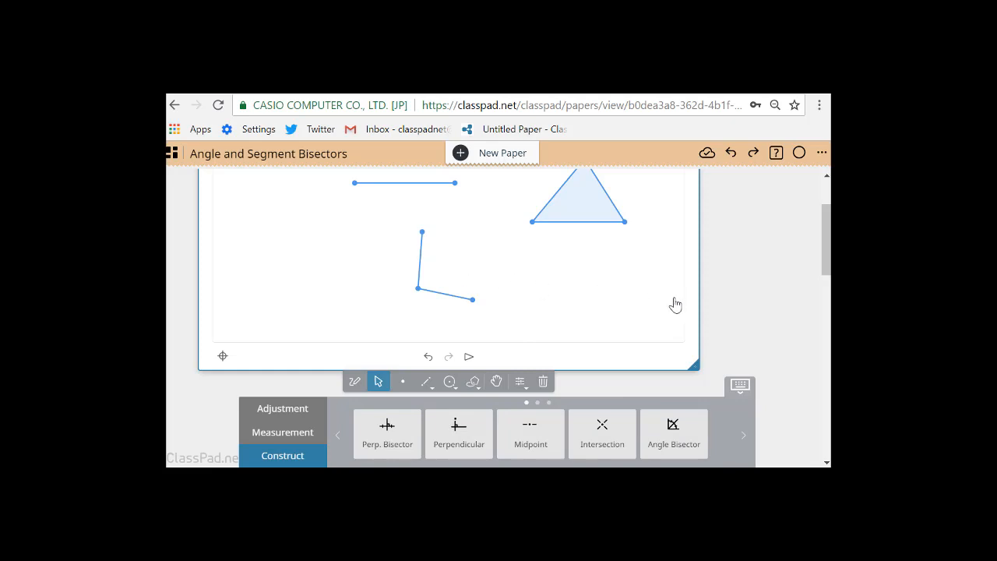
scroll(764, 291, "up", 2)
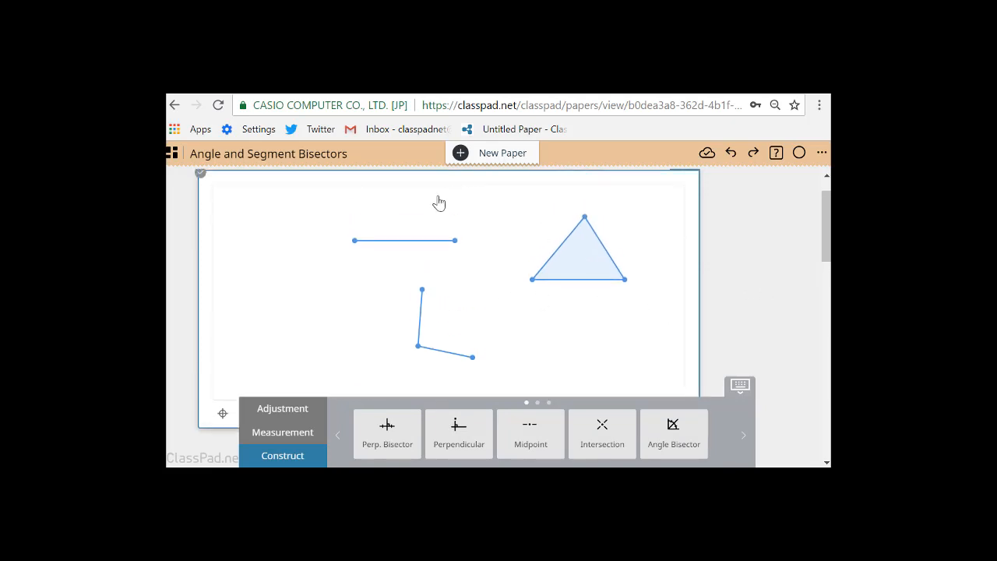
left_click(411, 242)
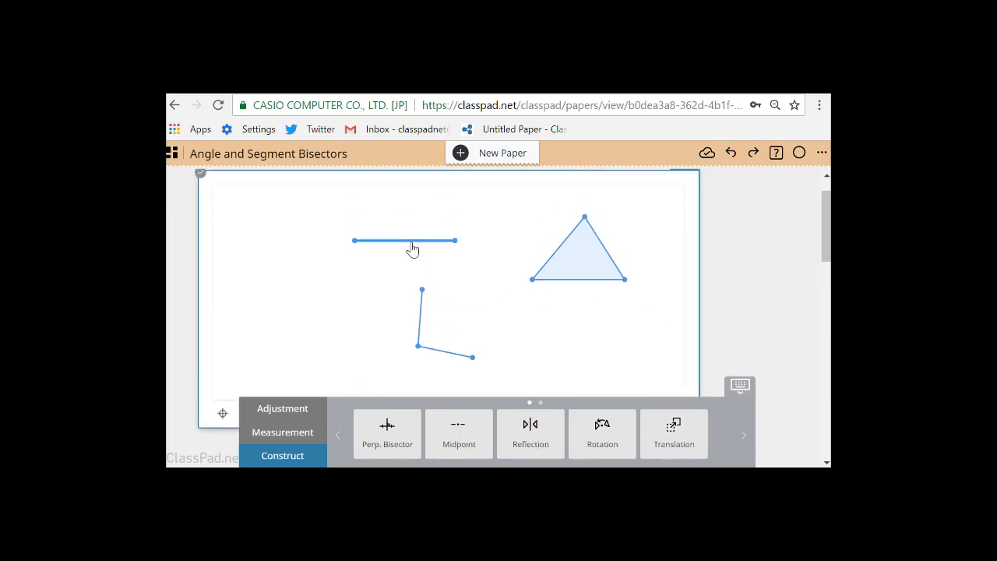
left_click(399, 448)
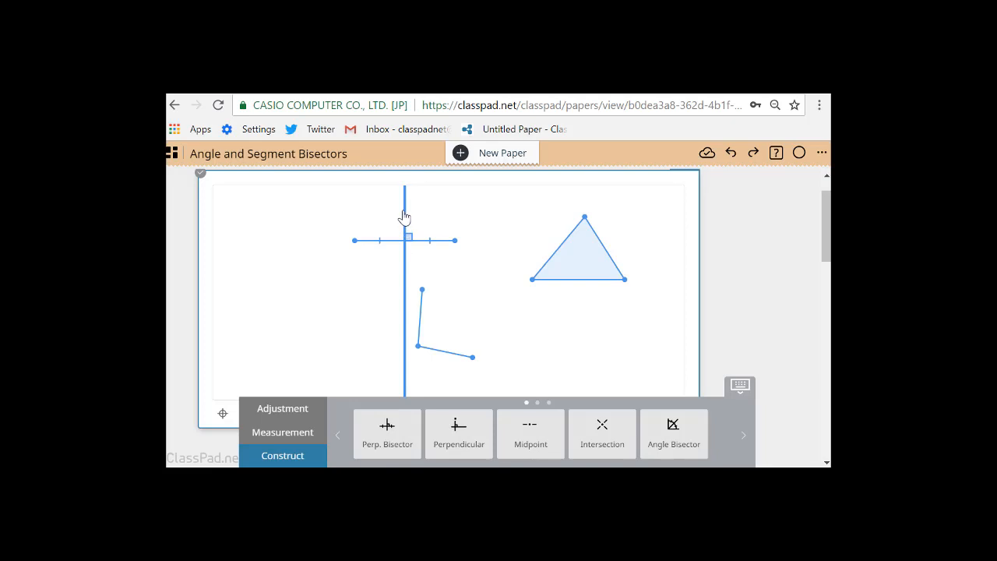
Step: Move the segment's right endpoint down and to the left of its other endpoint, and check the perpendicular bisector's markings
left_click_drag(456, 242, 266, 350)
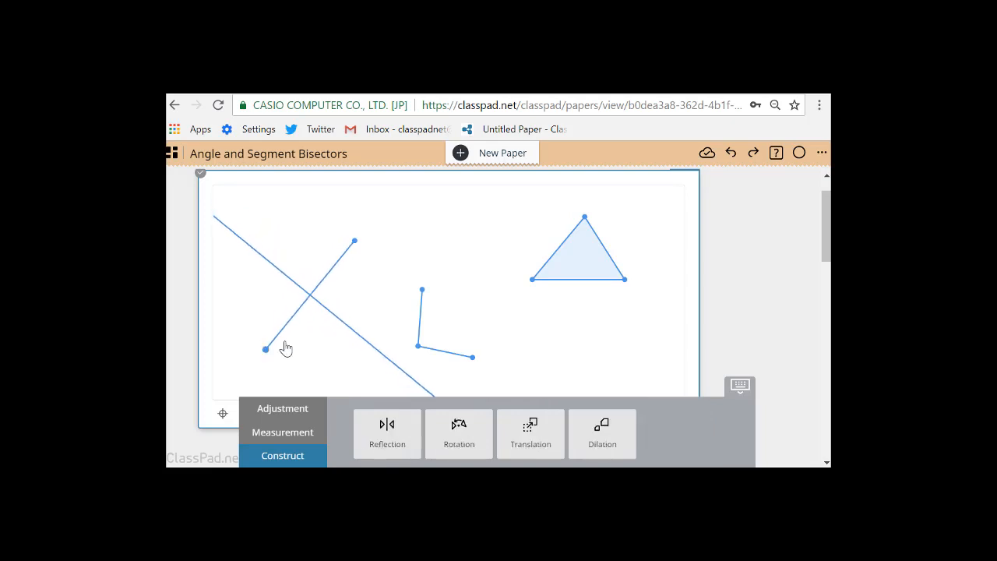
left_click(288, 282)
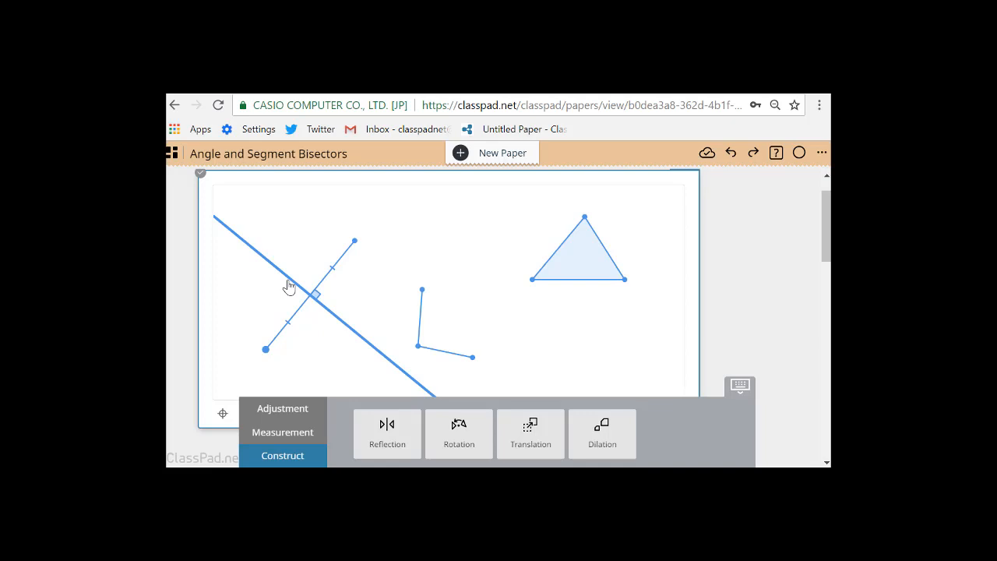
left_click(483, 304)
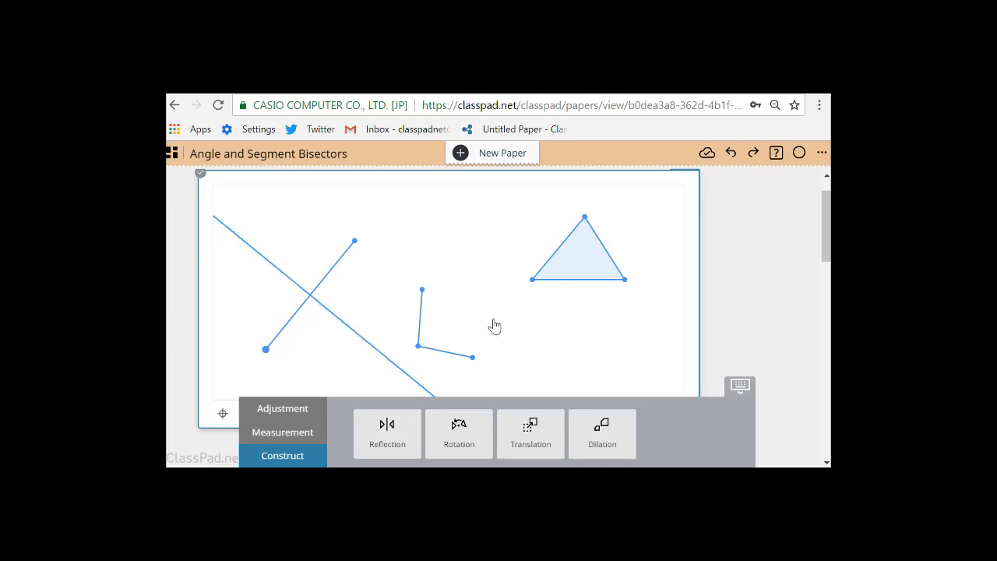
Step: Construct the angle bisector between the two connected segments of the open angle
left_click(420, 328)
left_click(434, 352)
left_click(437, 358)
left_click(457, 262)
left_click(419, 322)
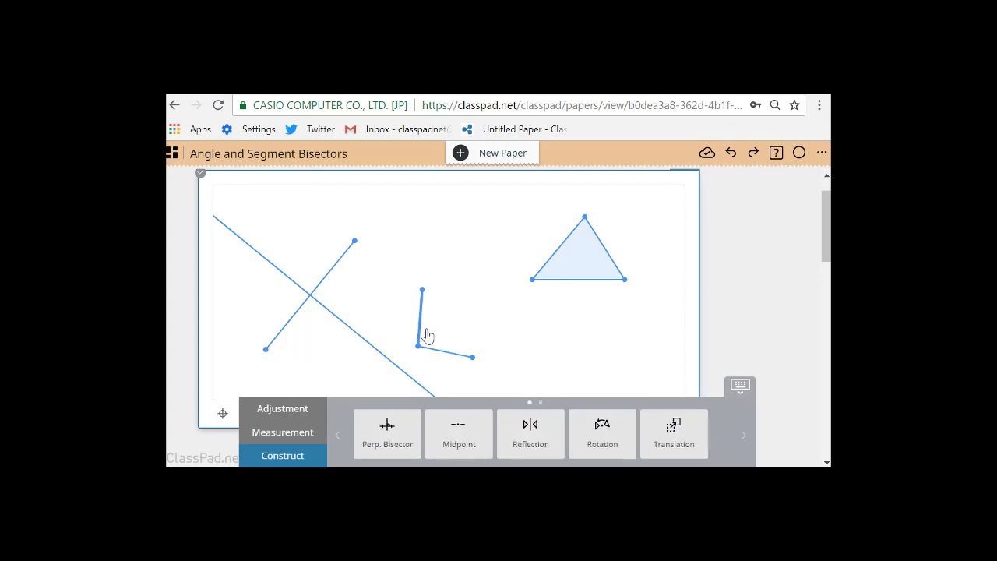
left_click(437, 351)
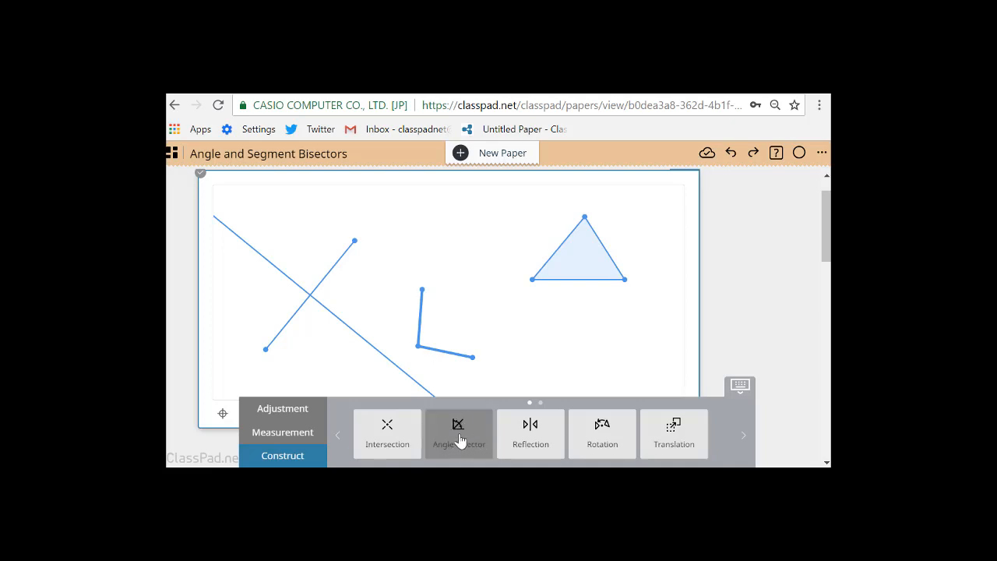
left_click(459, 440)
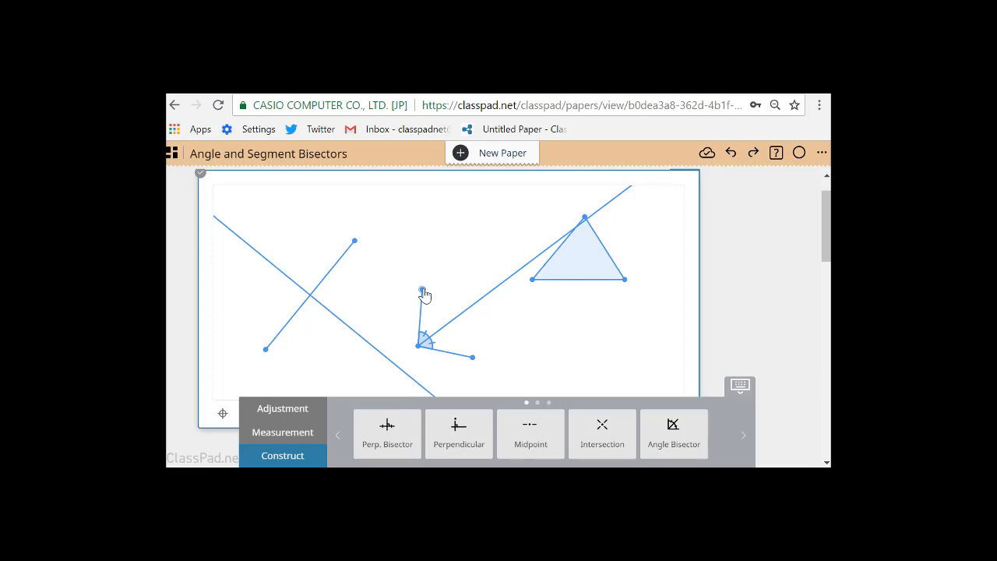
Step: Reshape the bisected angle by moving the free endpoints of both its arms so that it opens upward
left_click_drag(421, 290, 363, 269)
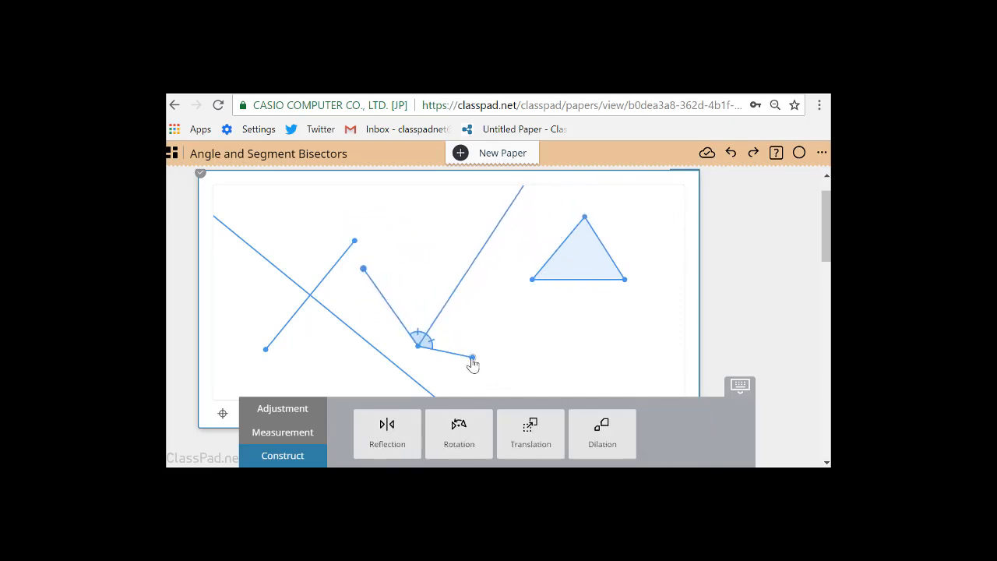
left_click_drag(473, 358, 457, 292)
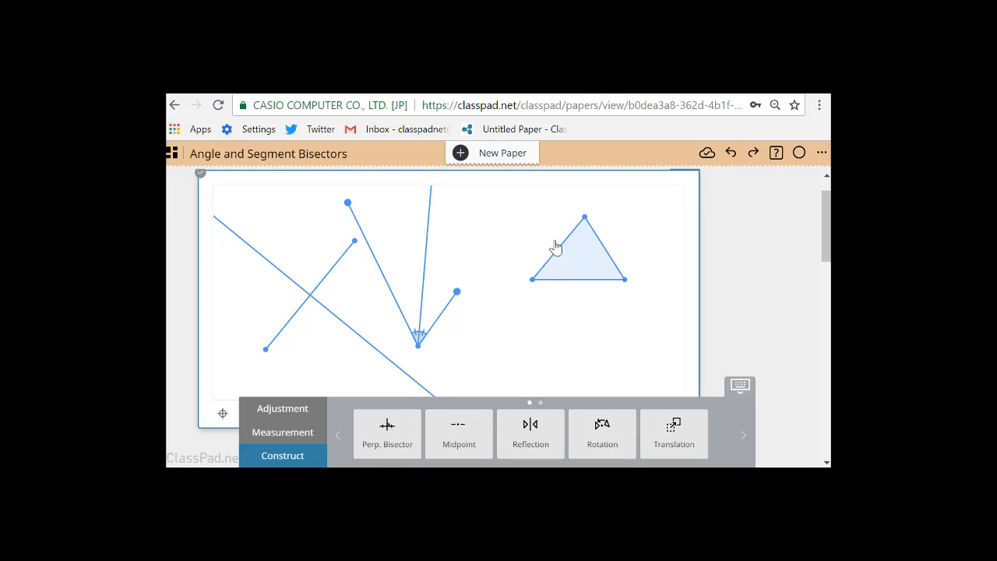
Step: Construct the angle bisector at the triangle's lower-left vertex, using its left and bottom sides
left_click(599, 284)
left_click(552, 258)
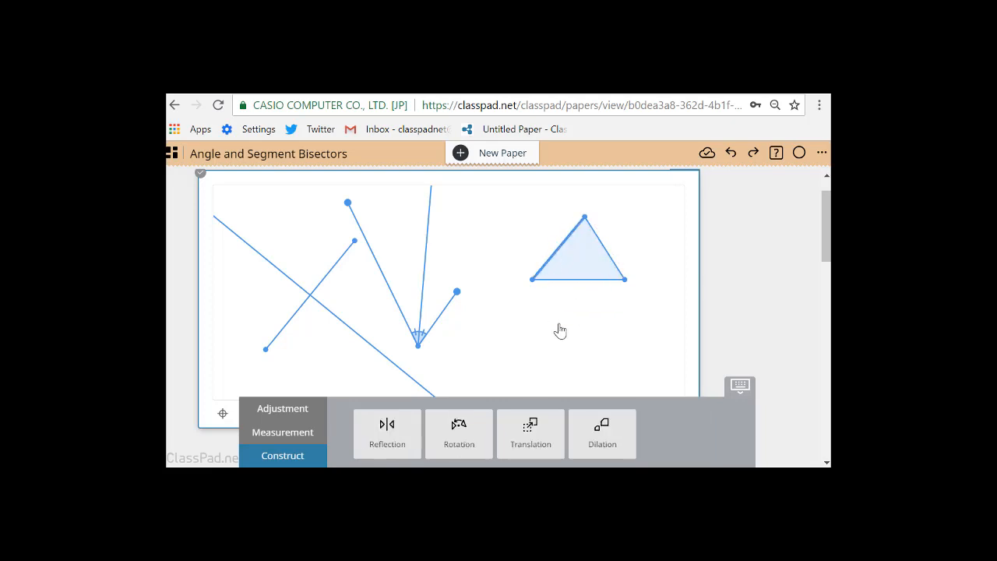
left_click(561, 332)
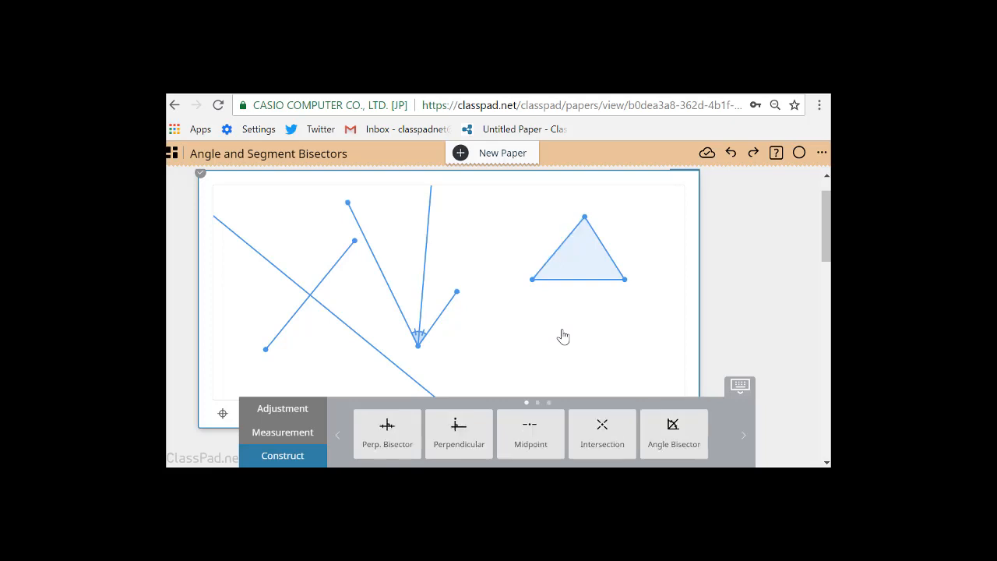
left_click(555, 275)
left_click(559, 288)
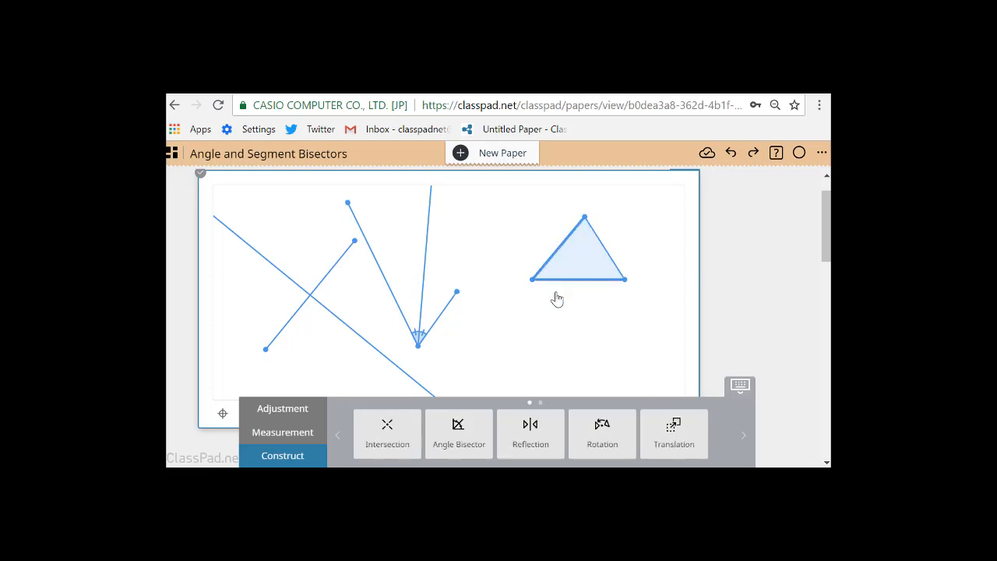
left_click(480, 440)
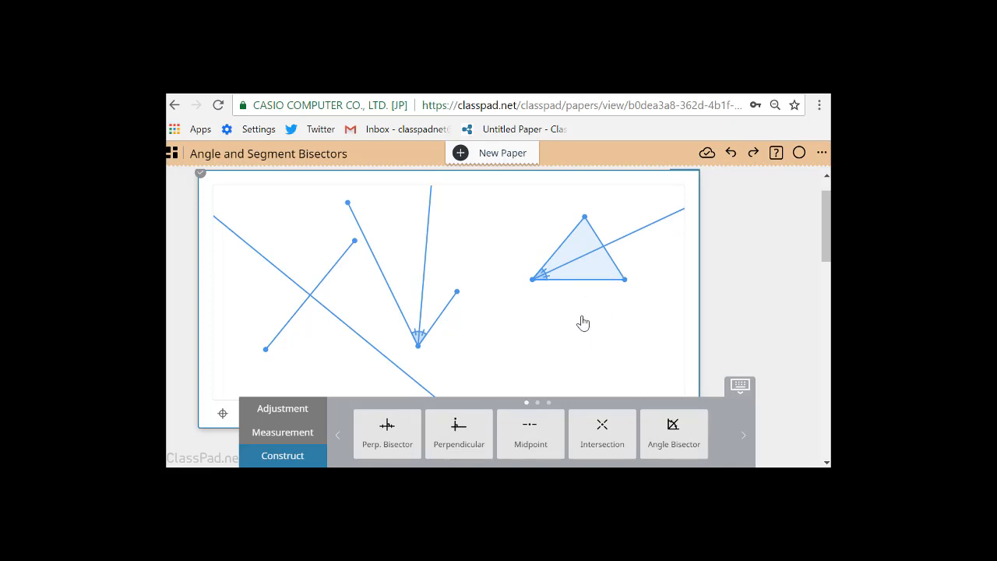
Step: Construct the angle bisectors at the triangle's lower-right and top vertices
left_click(587, 282)
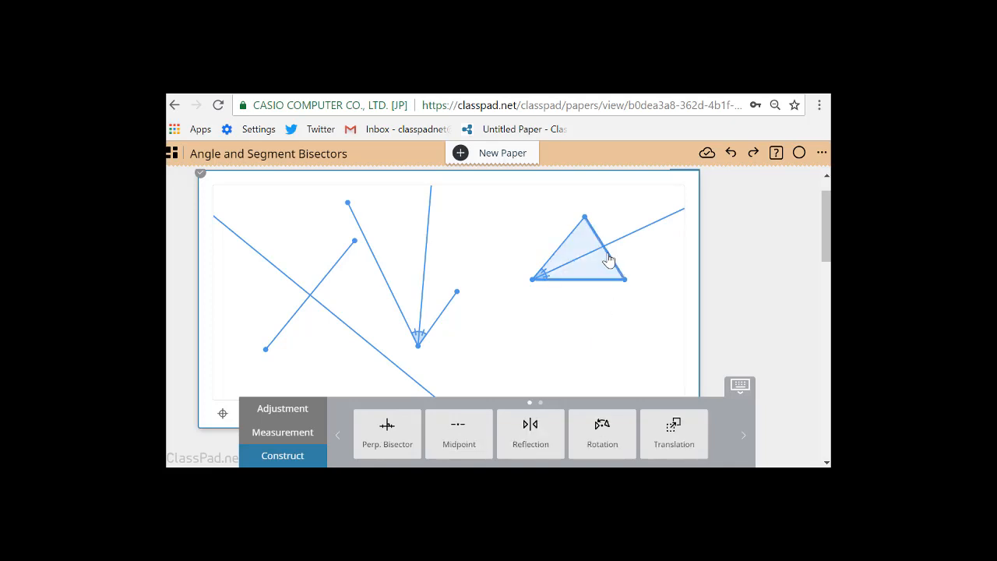
left_click(608, 260)
left_click(459, 440)
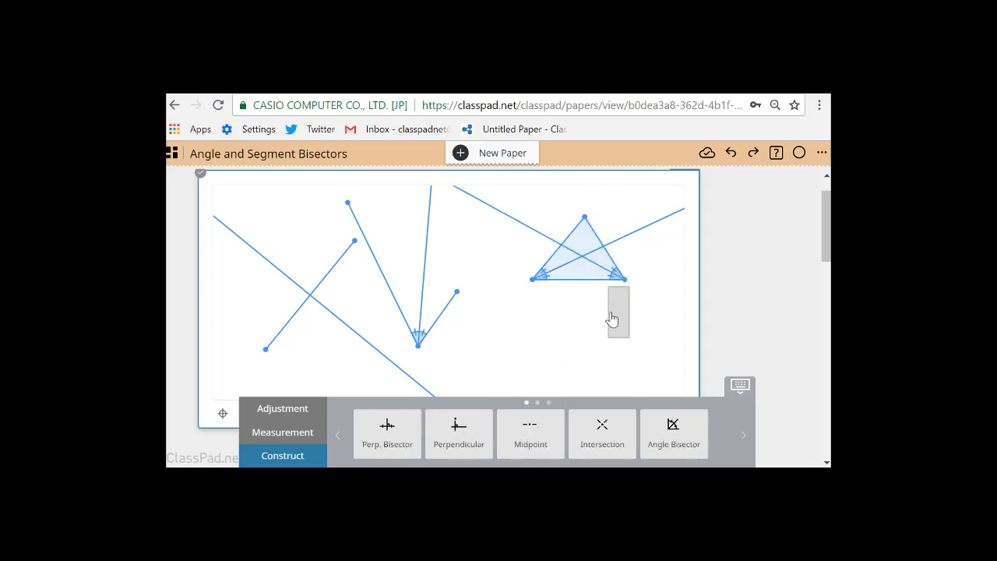
left_click(572, 242)
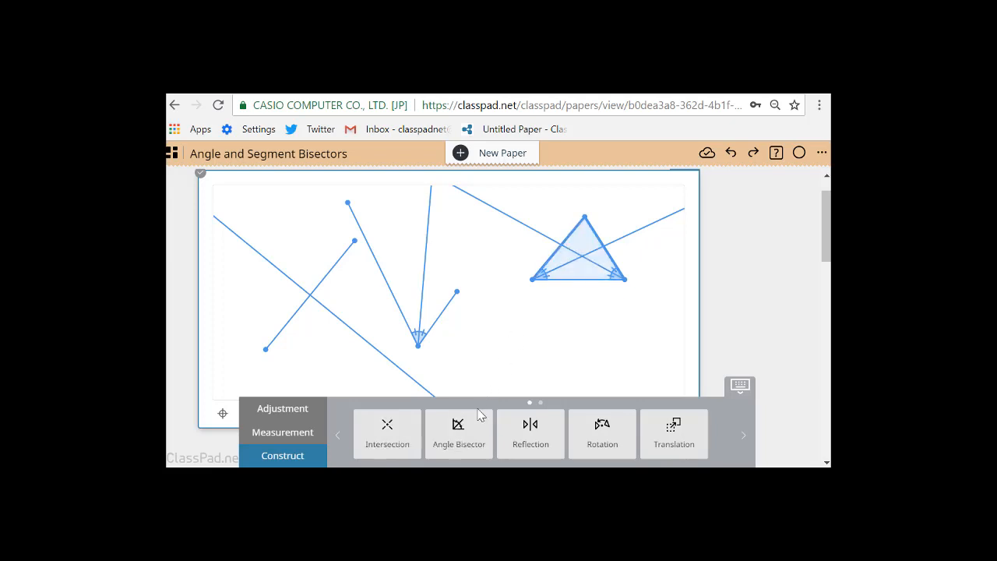
left_click(467, 440)
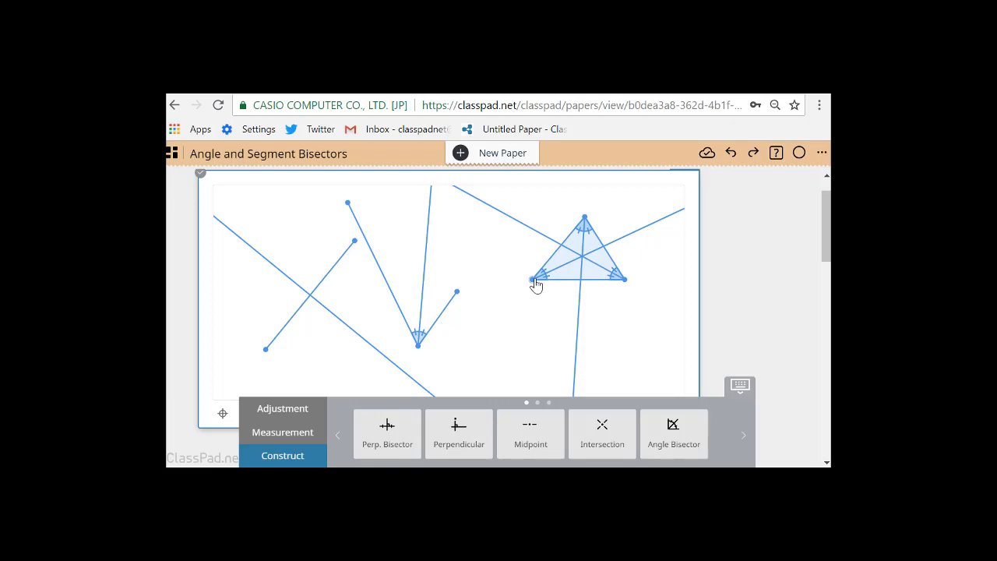
Step: Reshape the triangle by moving its two base vertices to test how the three angle bisectors meet
left_click_drag(536, 285, 500, 277)
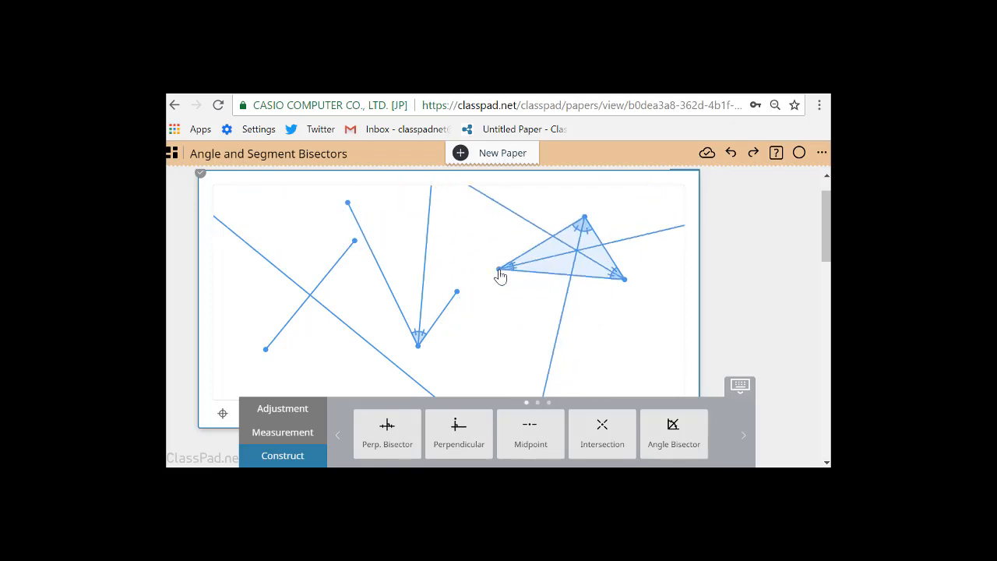
left_click_drag(626, 285, 635, 323)
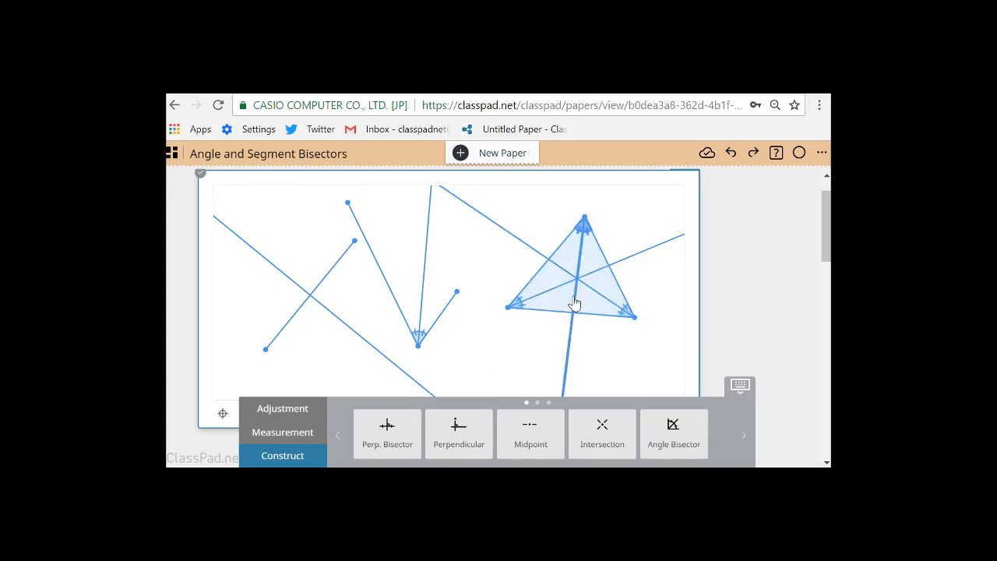
mouse_move(635, 326)
left_mouse_down()
mouse_move(668, 278)
mouse_move(552, 367)
mouse_move(583, 397)
mouse_move(605, 267)
mouse_move(638, 262)
mouse_move(636, 343)
mouse_move(656, 361)
mouse_move(629, 318)
mouse_move(583, 291)
mouse_move(641, 299)
mouse_move(652, 336)
mouse_move(632, 379)
mouse_move(645, 265)
mouse_move(645, 331)
mouse_move(612, 367)
mouse_move(625, 320)
left_mouse_up()
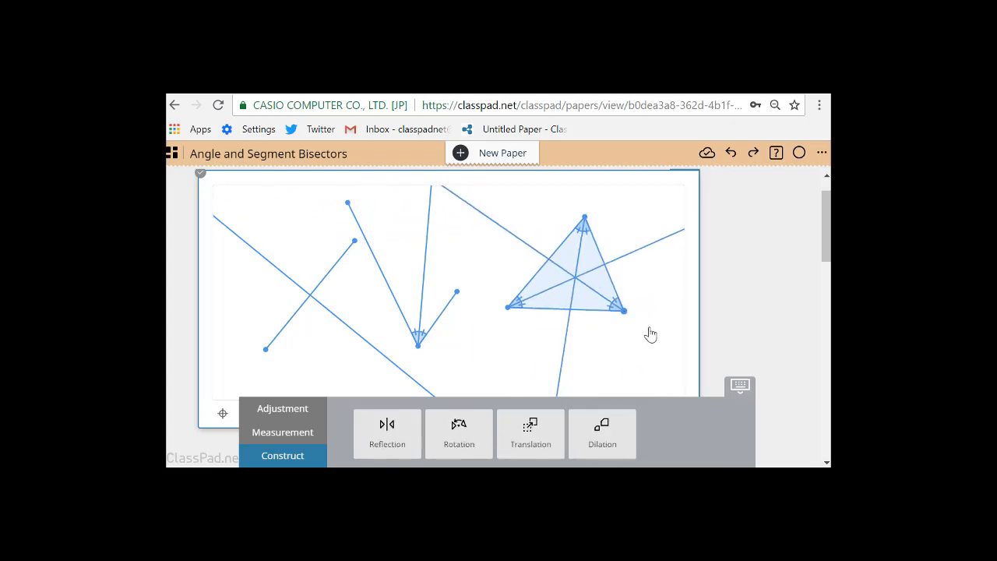
left_click(653, 334)
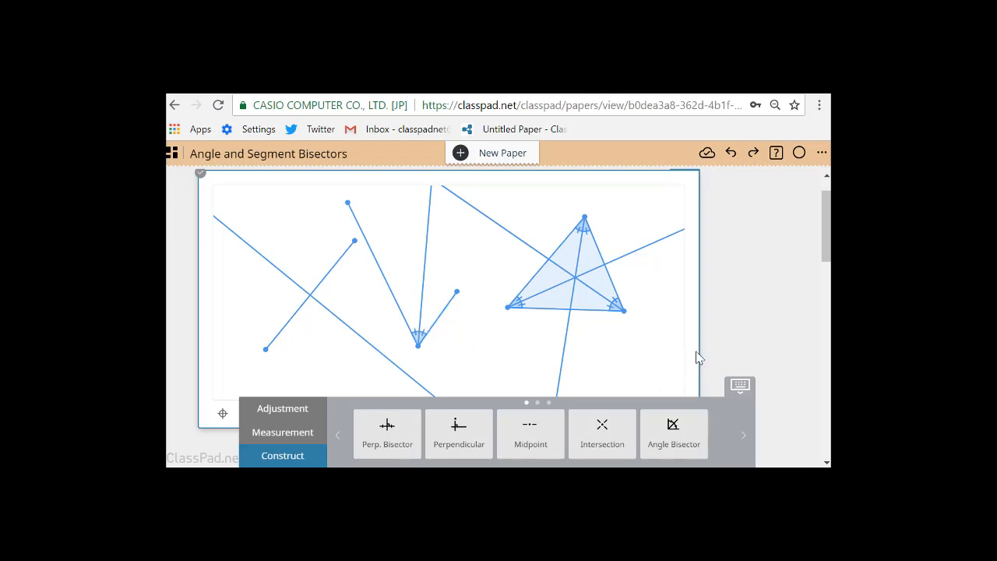
Step: Widen the geometry window further and sketch a filled quadrilateral to the left of the bisected segment
left_click_drag(699, 348, 820, 347)
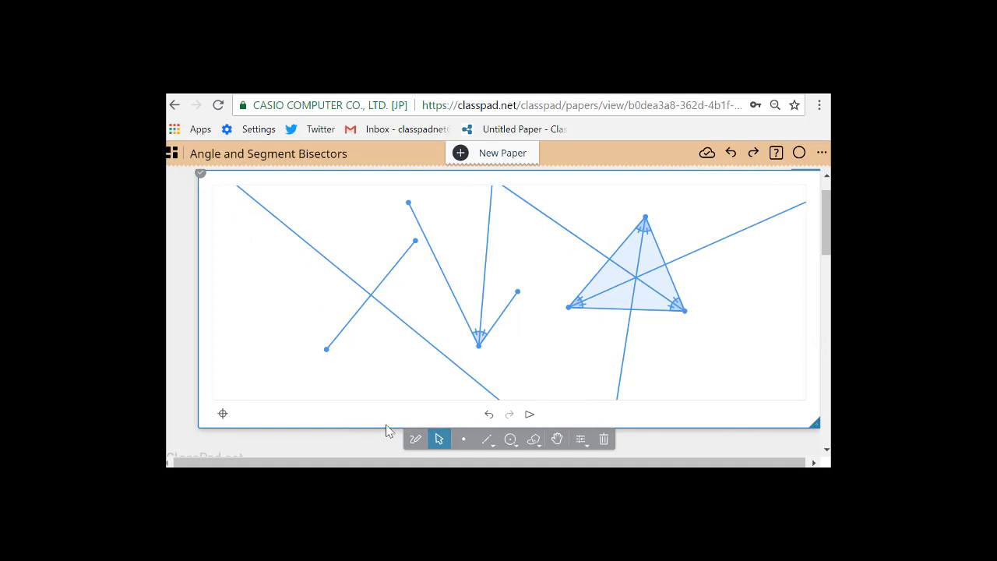
left_click(415, 439)
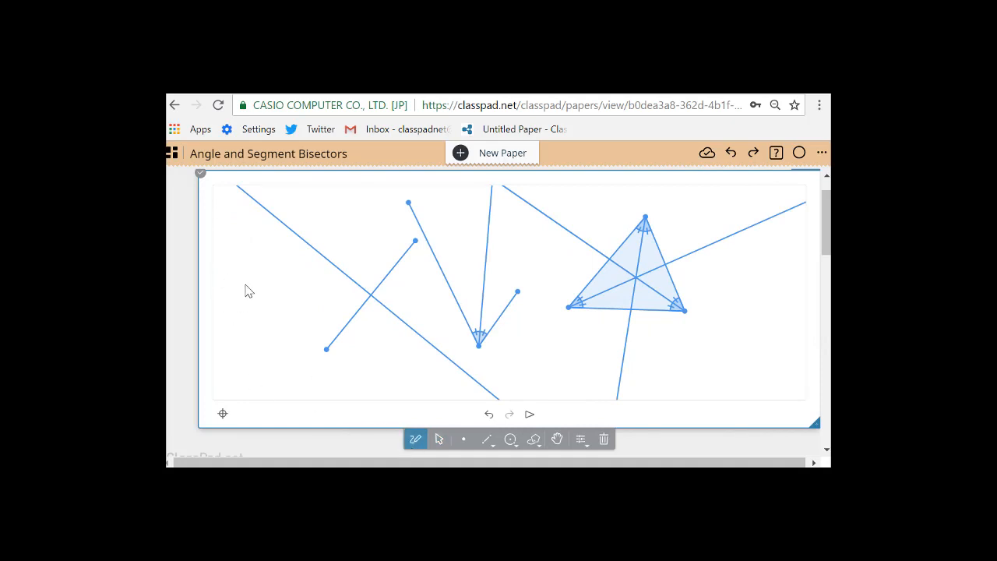
mouse_move(246, 285)
left_mouse_down()
mouse_move(243, 343)
mouse_move(315, 340)
mouse_move(315, 257)
mouse_move(249, 282)
left_mouse_up()
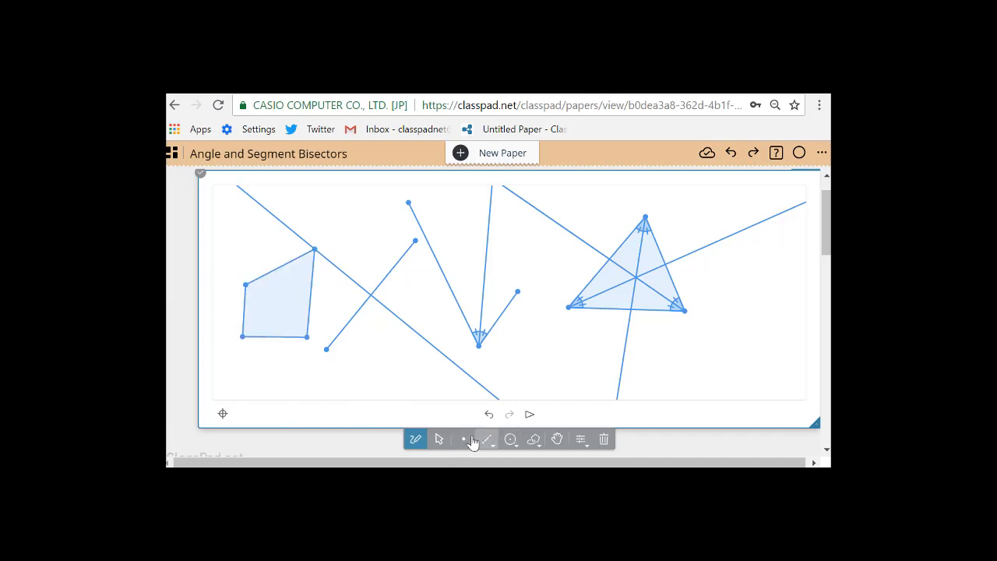
Step: Construct the perpendicular bisectors of all four sides of the quadrilateral
left_click(439, 440)
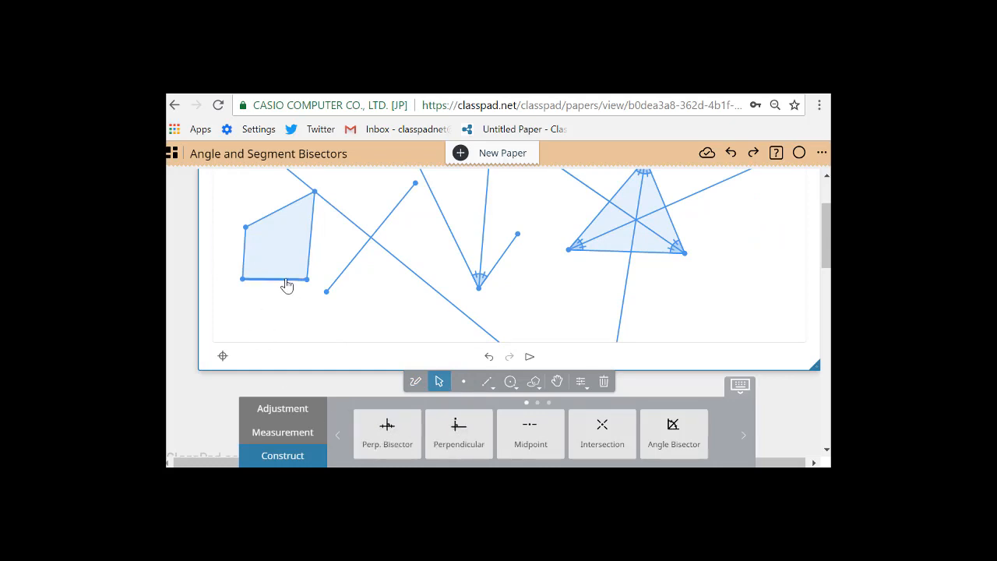
left_click(386, 428)
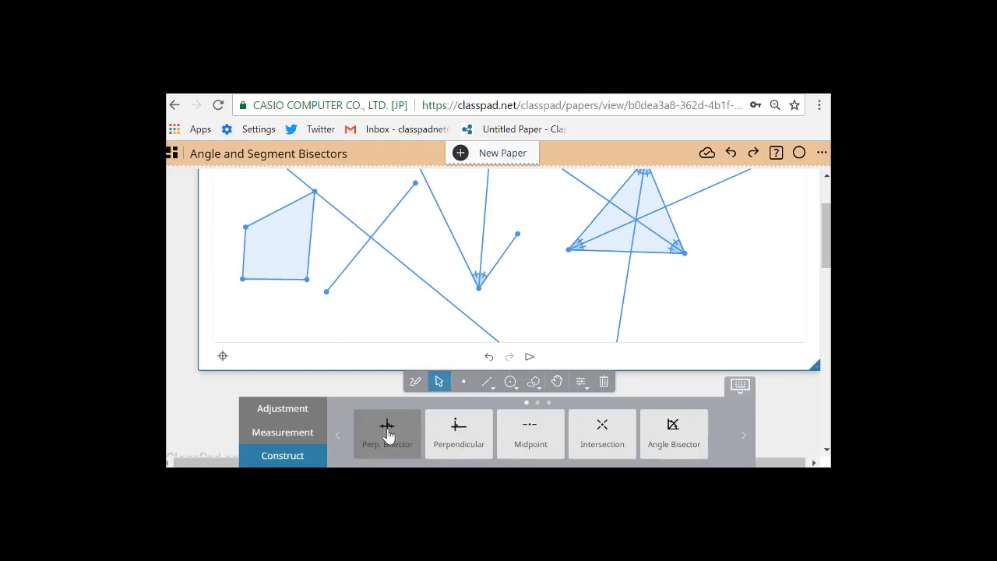
left_click(277, 280)
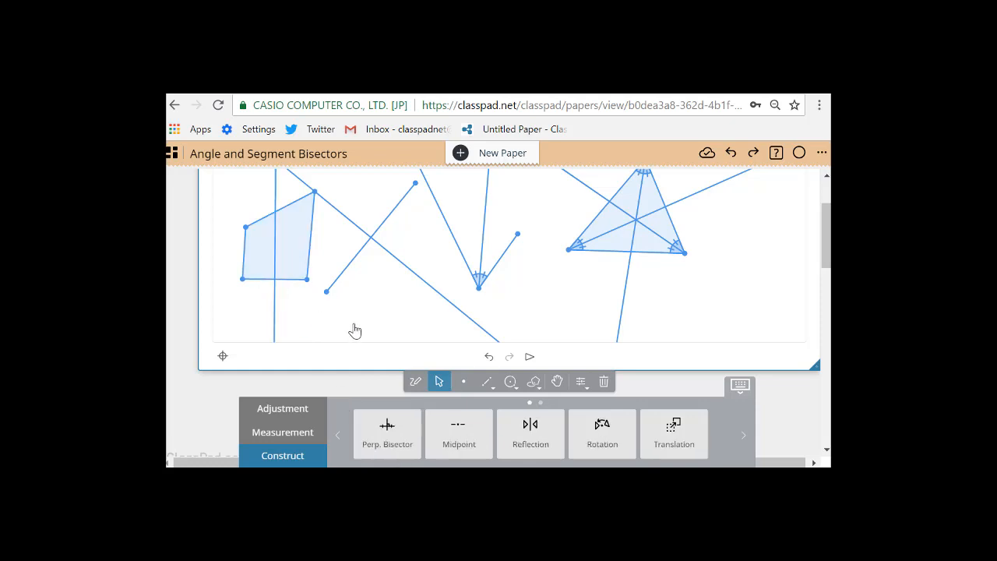
left_click(311, 248)
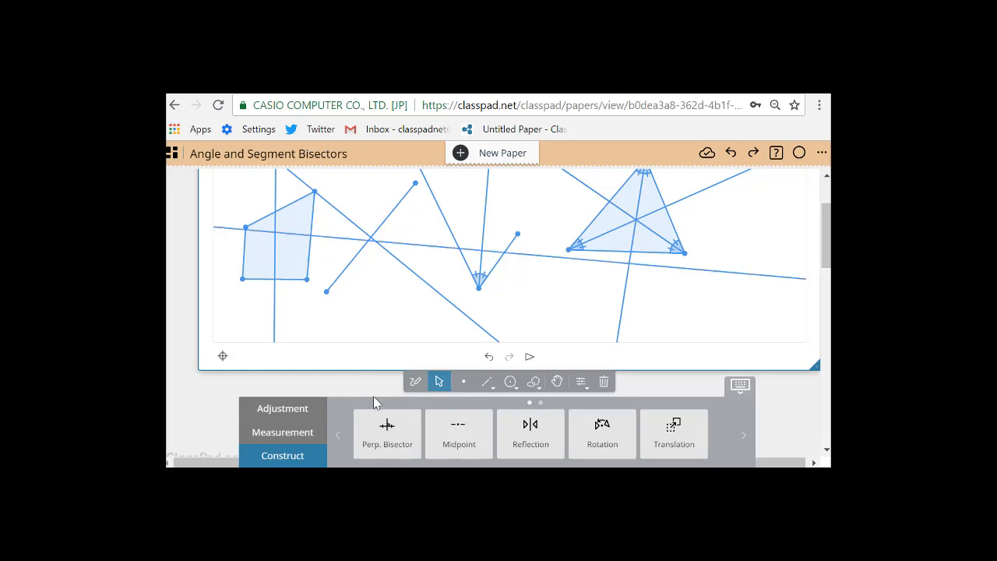
left_click(287, 214)
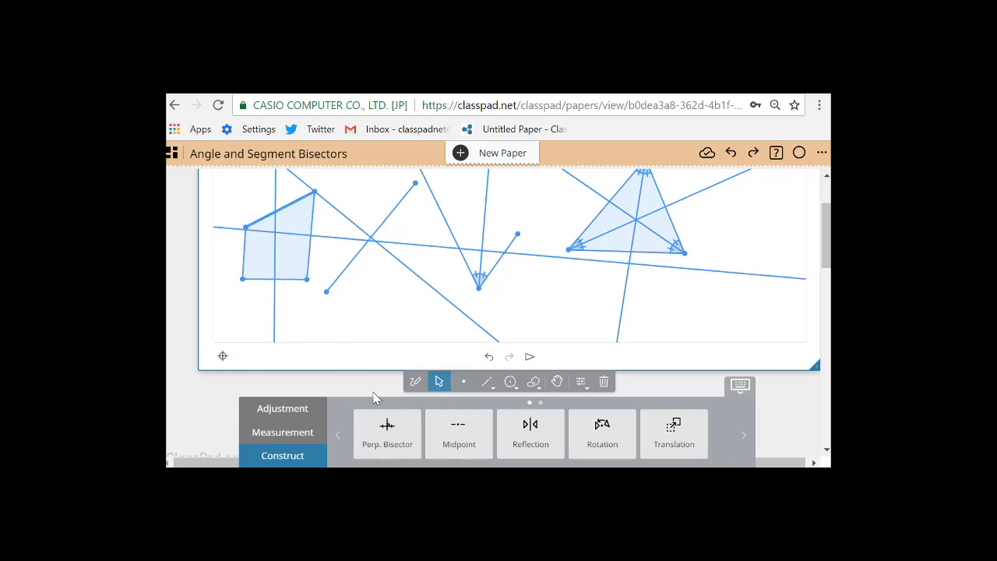
left_click(390, 435)
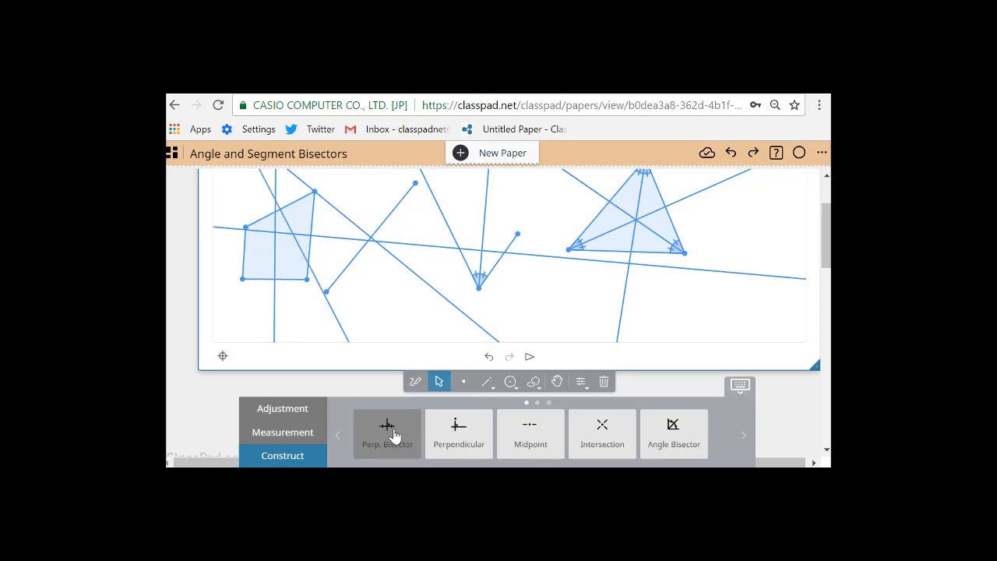
left_click(243, 259)
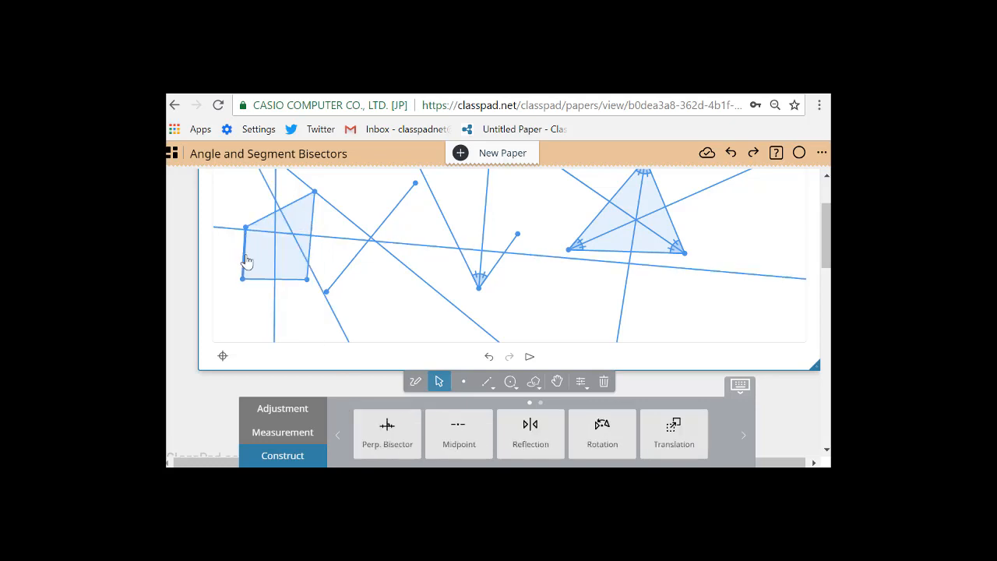
left_click(395, 434)
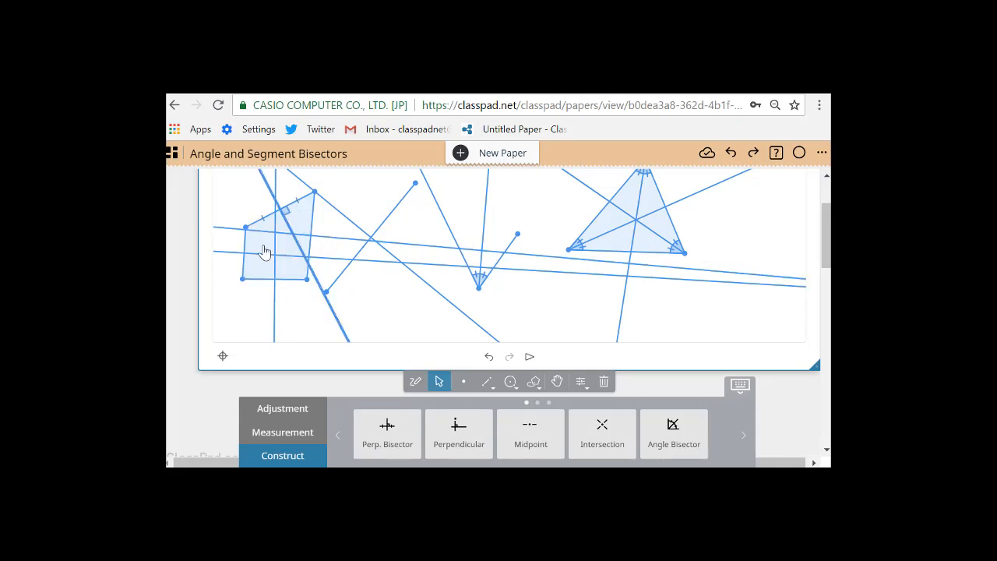
Step: Move the quadrilateral's upper-left vertex slightly up and to the right to see how the perpendicular bisectors react
mouse_move(246, 228)
left_mouse_down()
mouse_move(237, 190)
mouse_move(252, 215)
left_mouse_up()
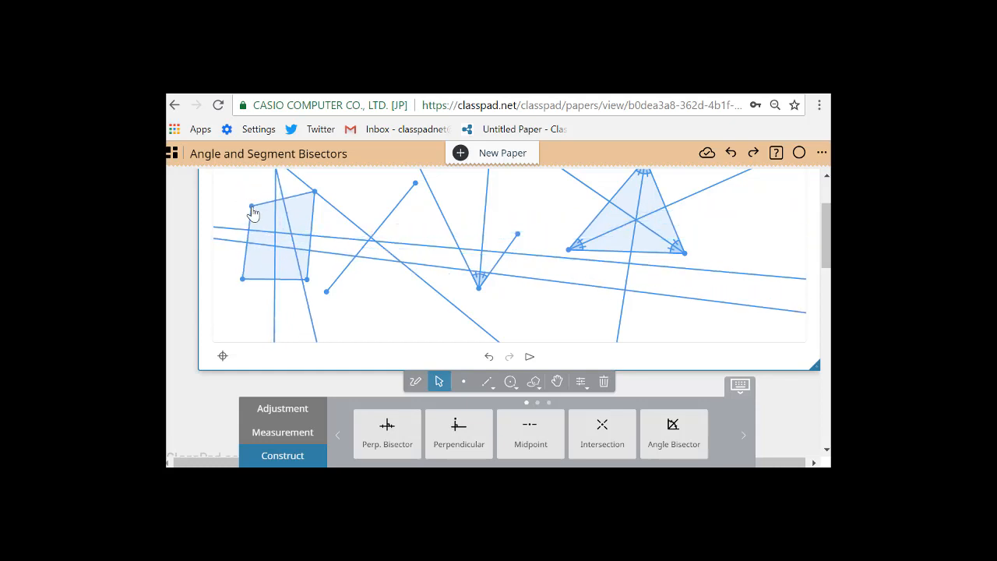